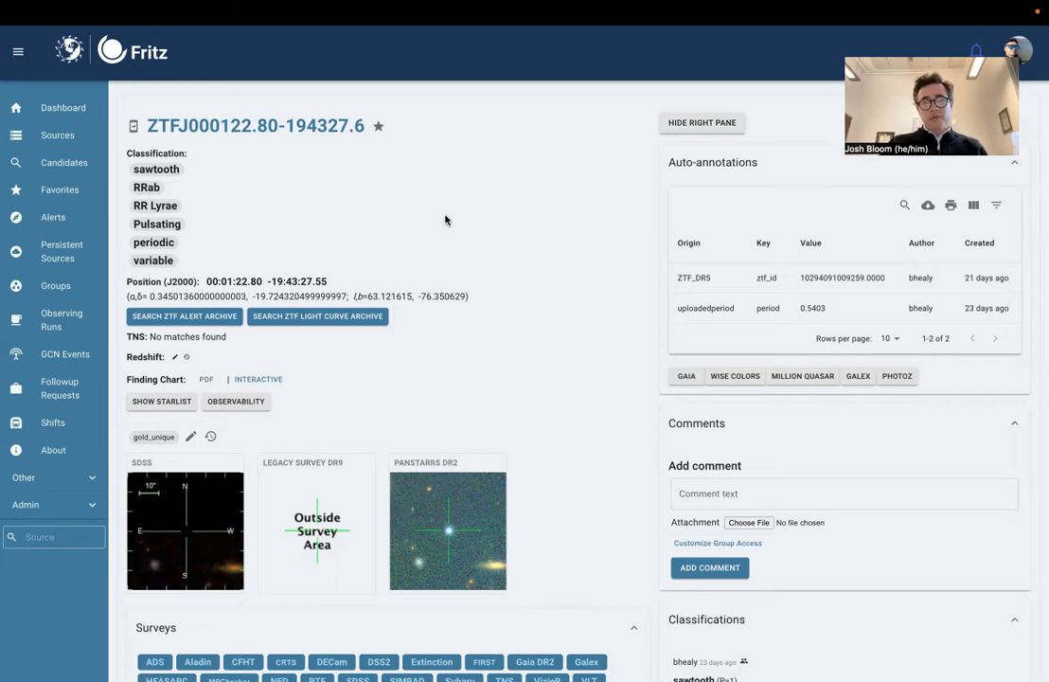
Step: Show the source's photometry as a phase-folded period plot
scroll(445, 220, "down", 1)
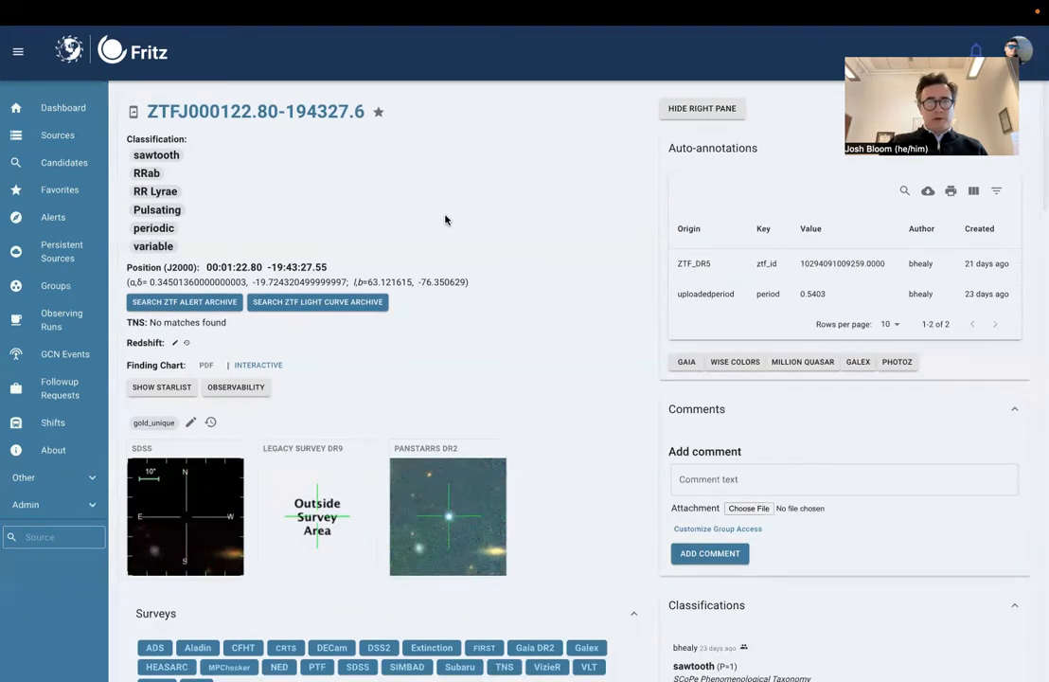
scroll(527, 193, "down", 3)
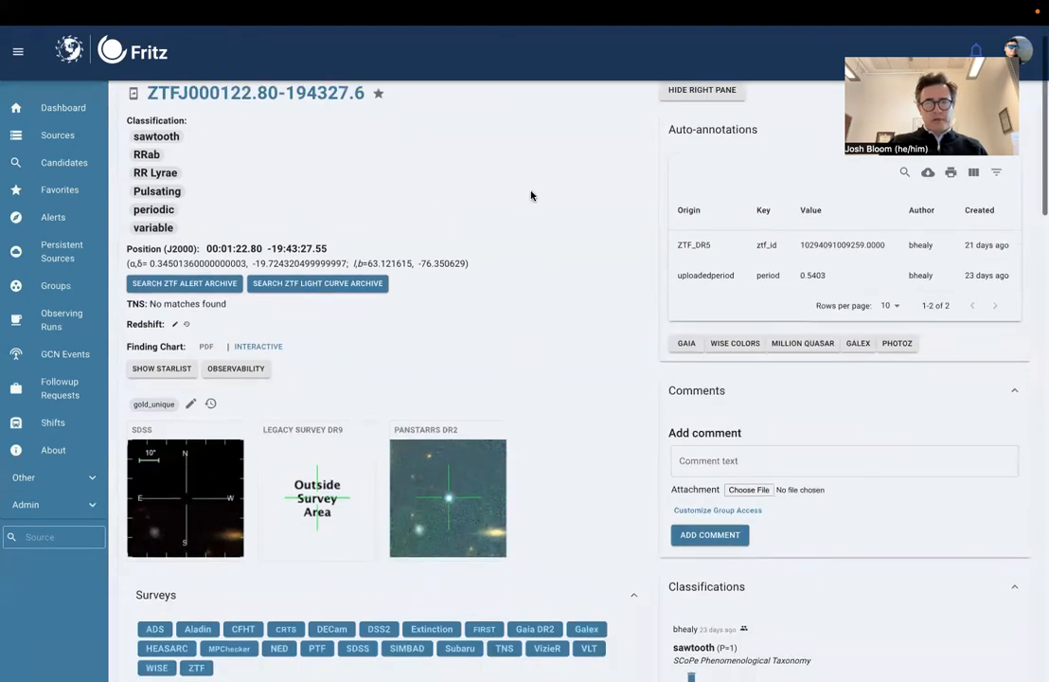
scroll(532, 195, "down", 1)
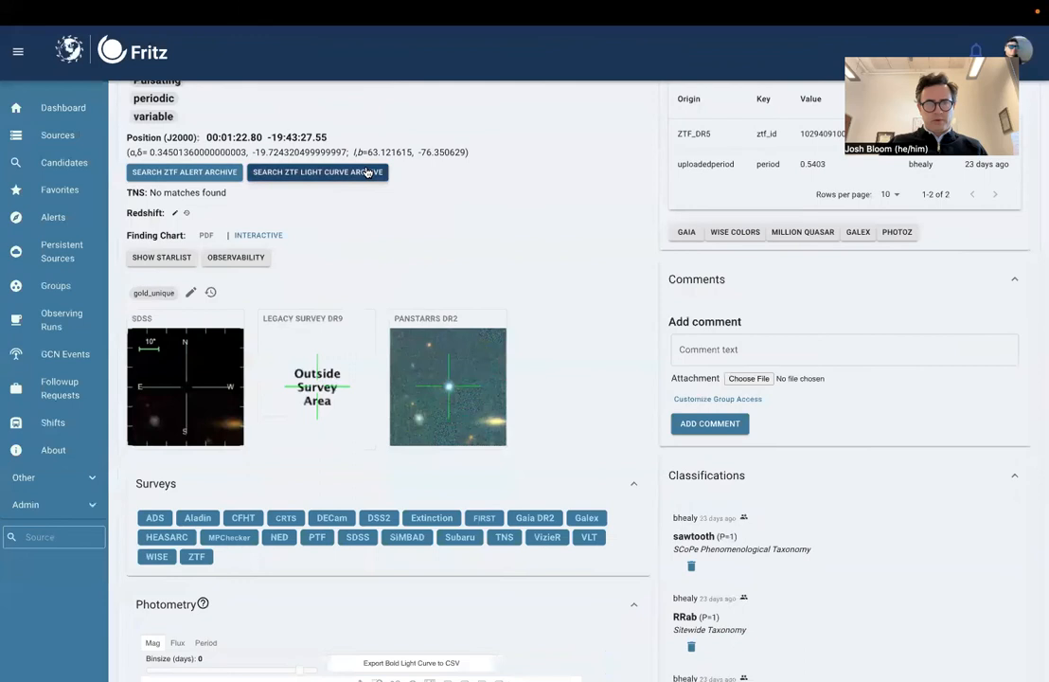
scroll(602, 265, "down", 1)
scroll(602, 265, "down", 6)
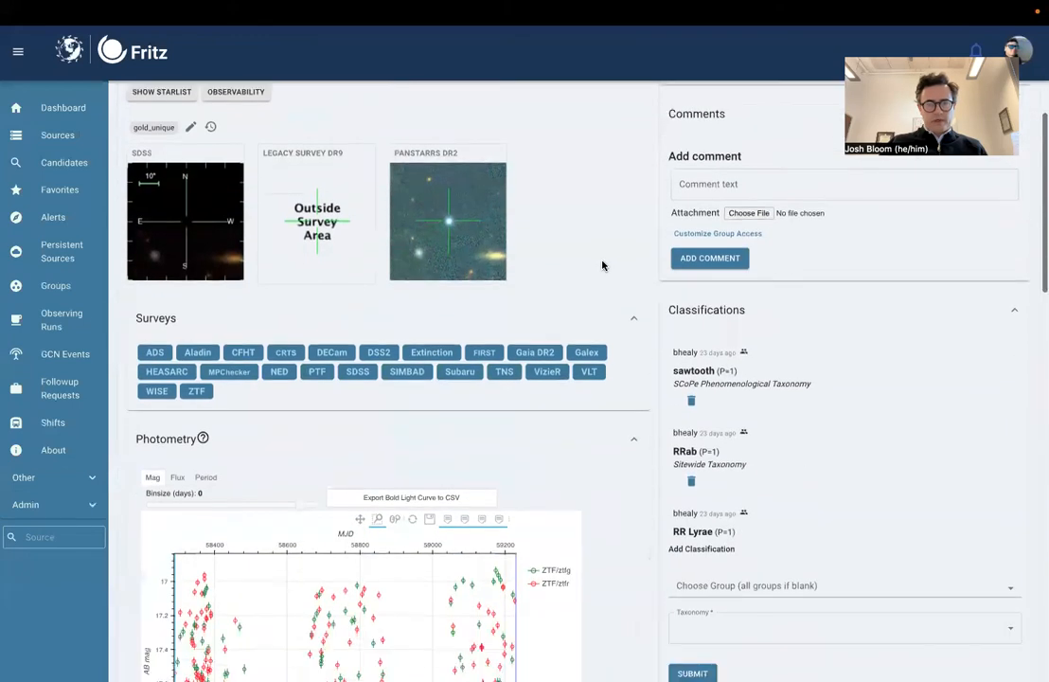
scroll(604, 265, "down", 5)
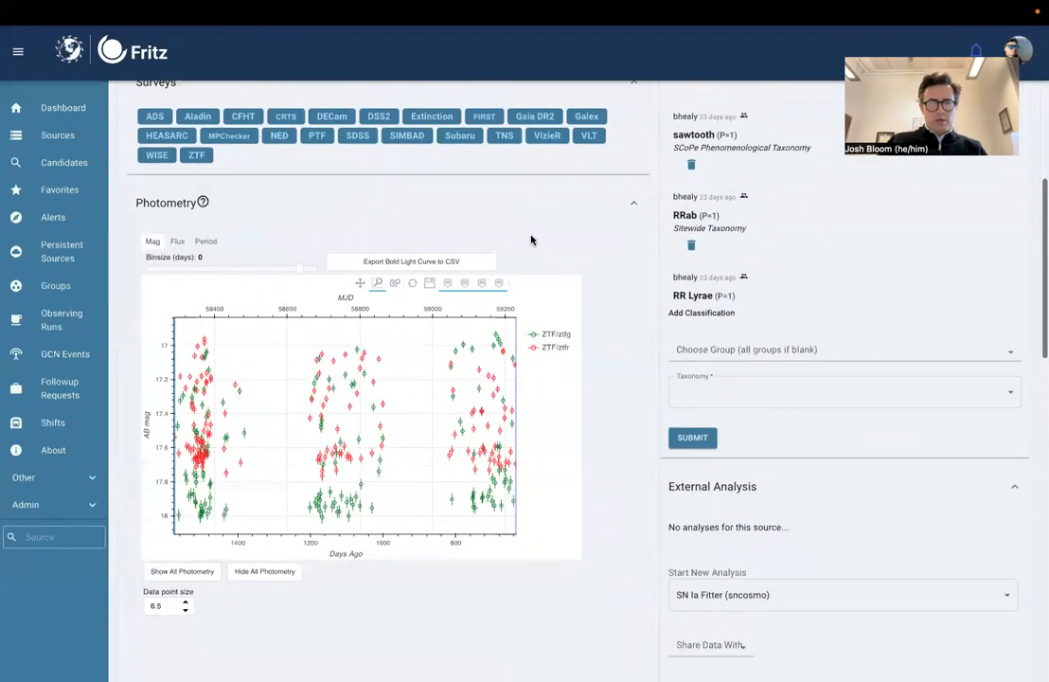
scroll(530, 236, "down", 1)
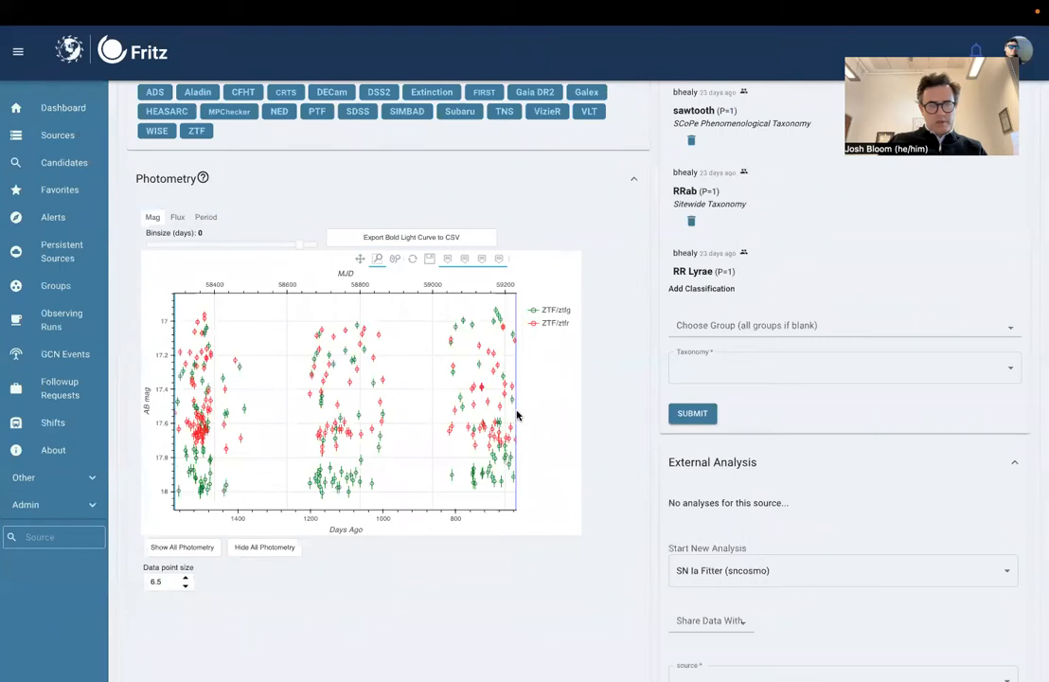
mouse_move(480, 387)
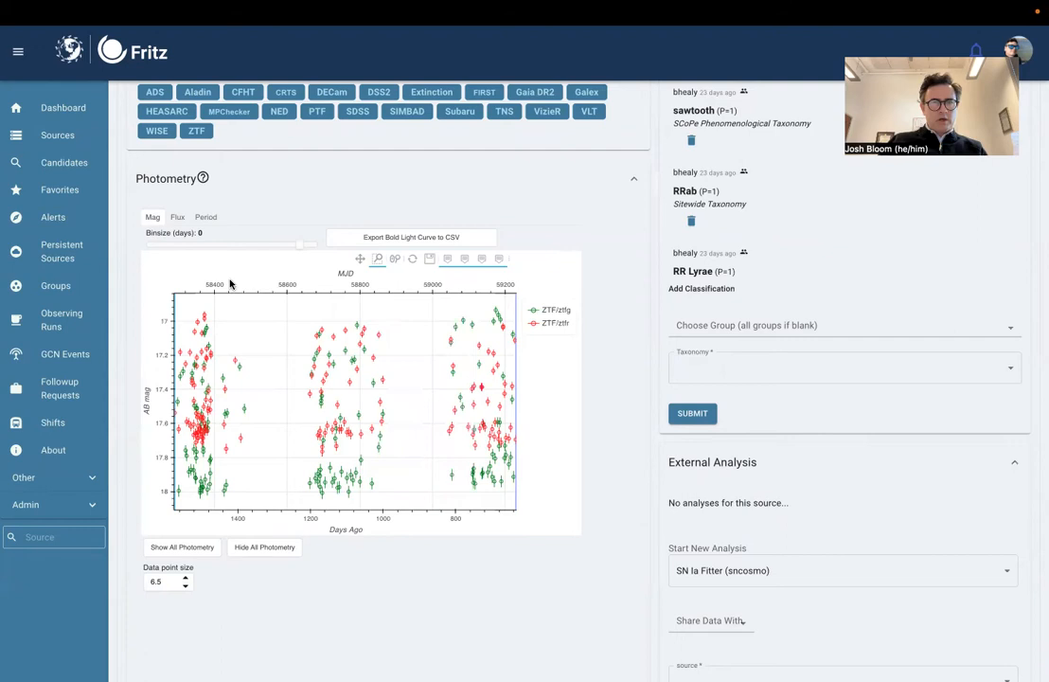
left_click(207, 218)
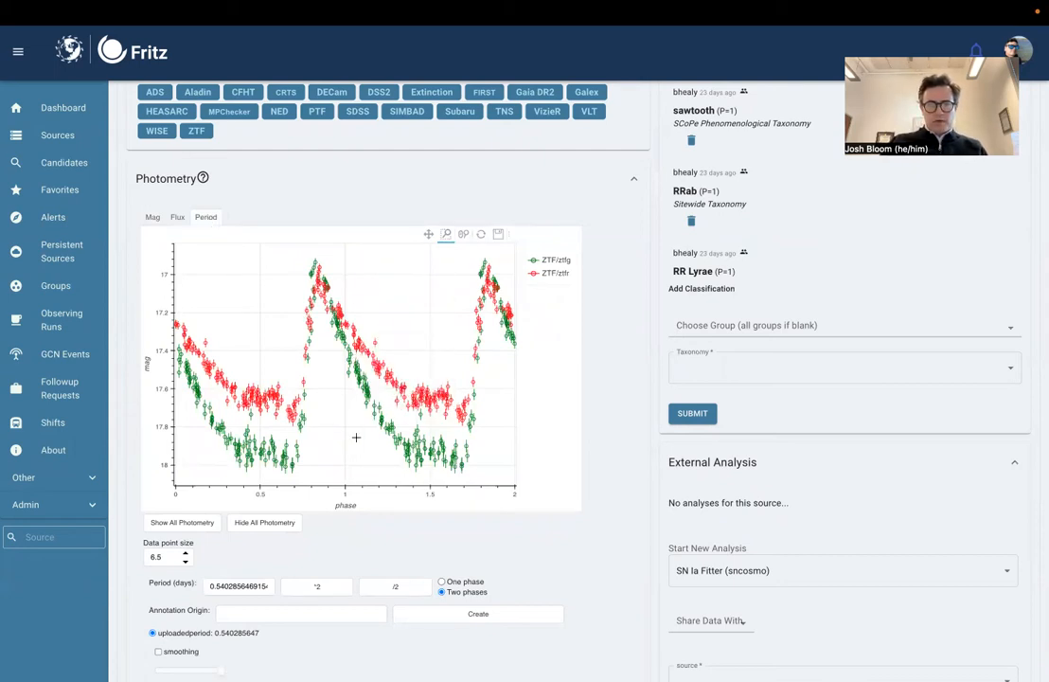
Step: Set the photometry plot's folding period to 0.54 days
scroll(614, 545, "down", 1)
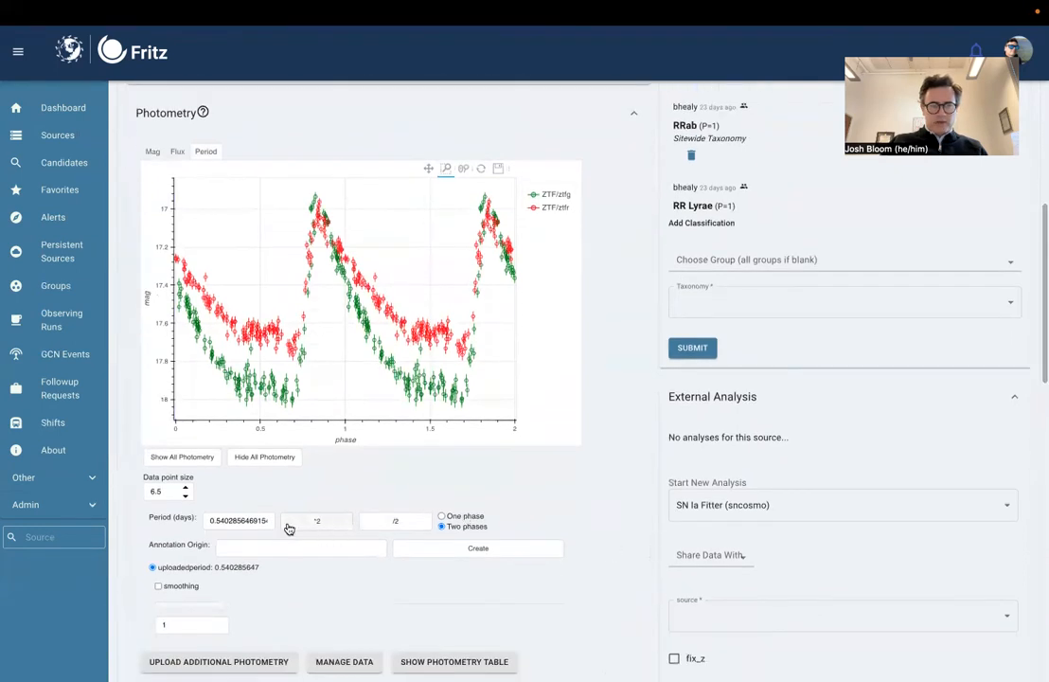
double_click(227, 520)
type("0.54")
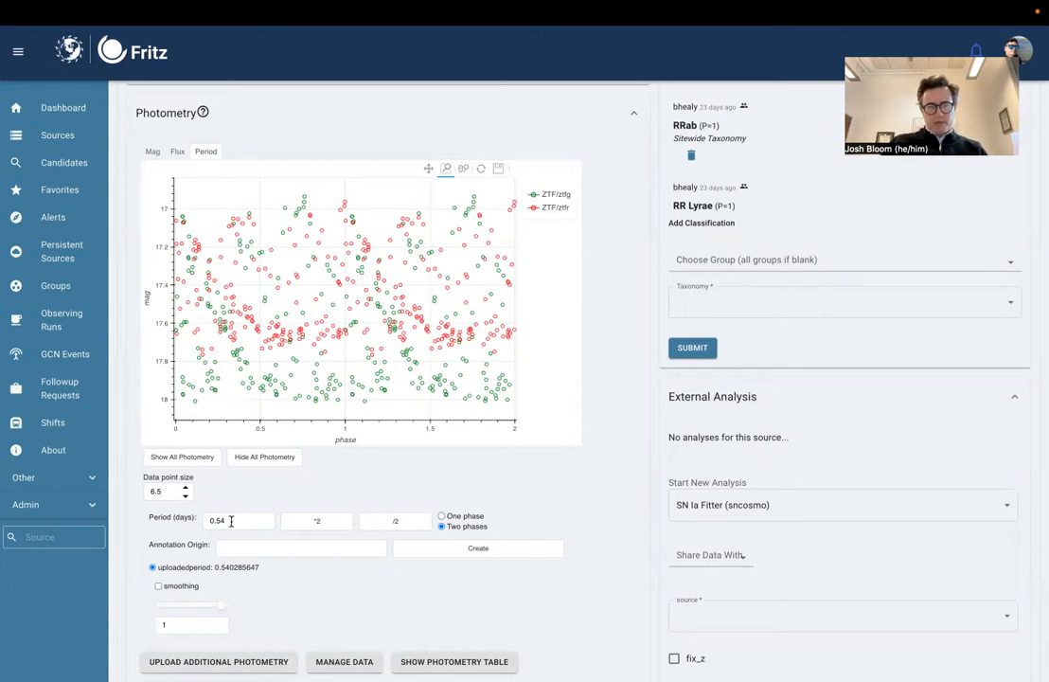
Step: Open the interactive periodogram analysis for the source and view its light curve, periodogram and folded plots
scroll(230, 520, "down", 3)
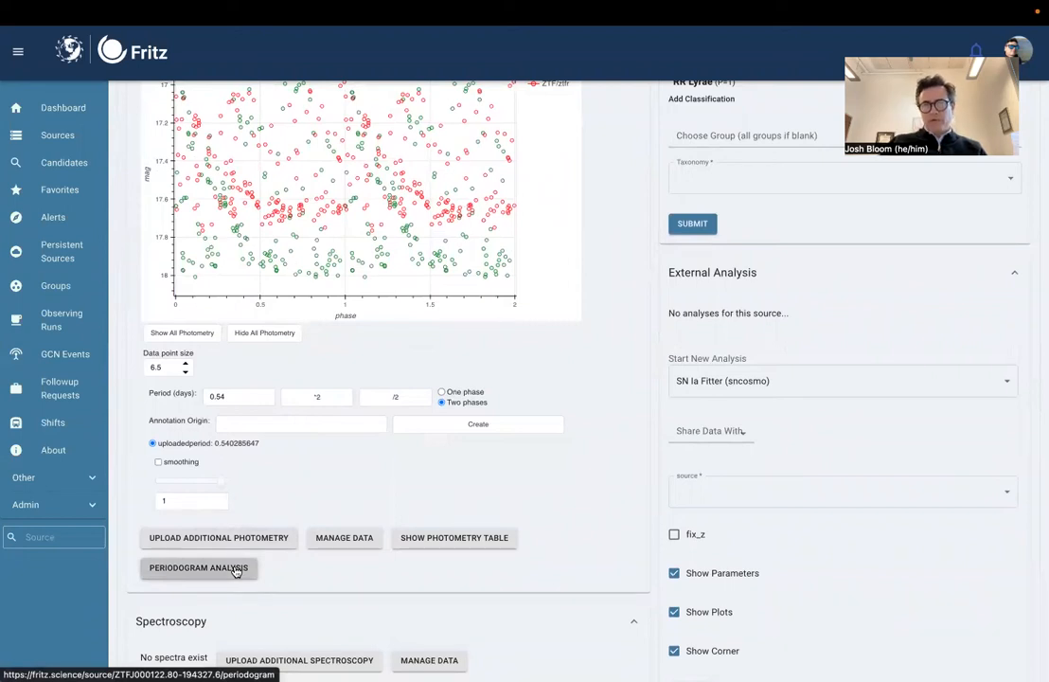
left_click(236, 571)
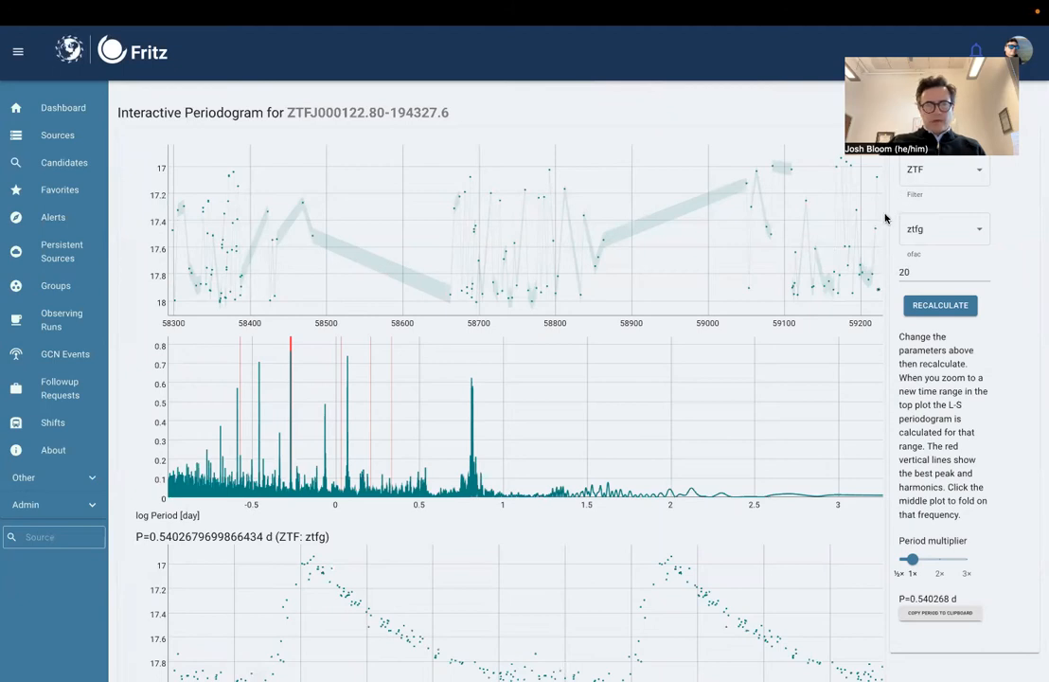
scroll(885, 218, "down", 1)
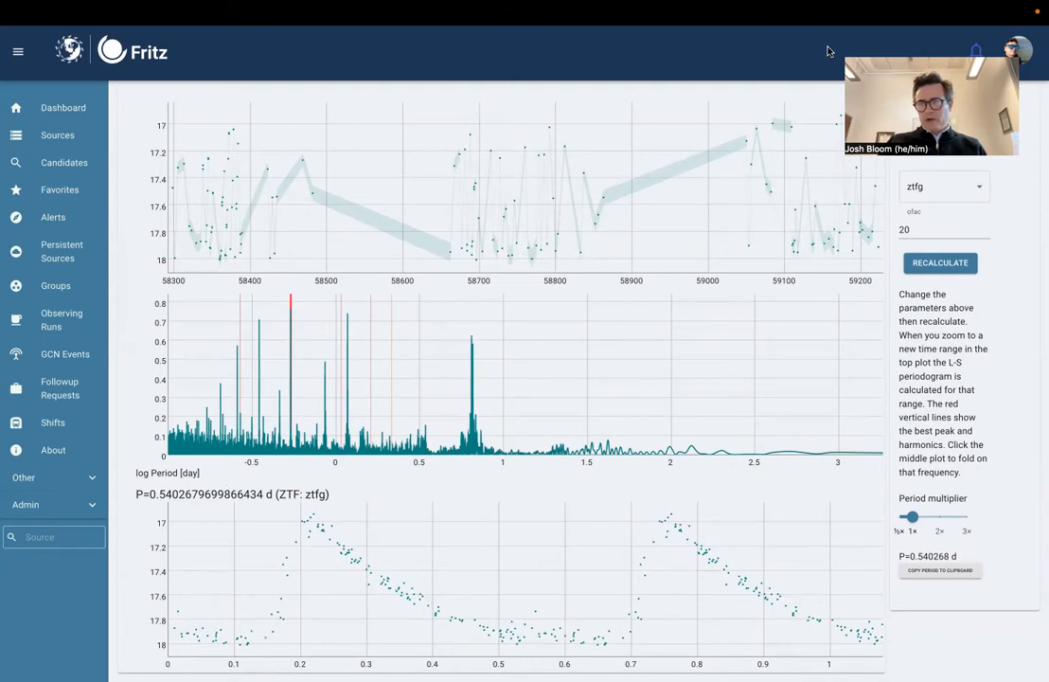
Step: Switch the periodogram filter to ztfr, recalculate, and view the folded light curve
scroll(985, 176, "up", 1)
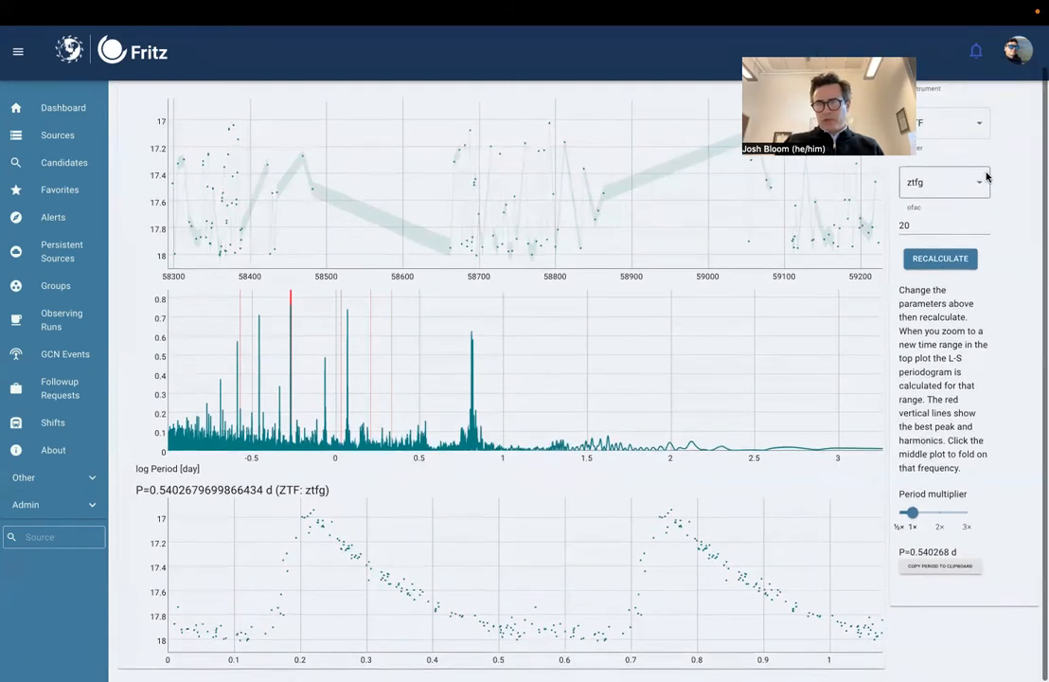
left_click(942, 233)
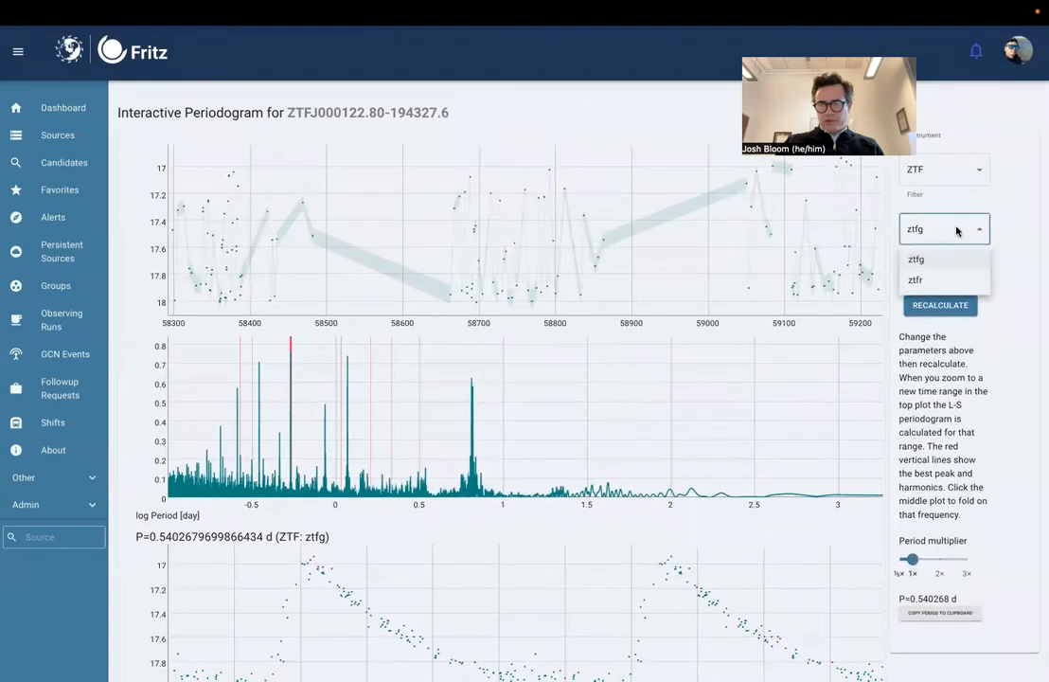
left_click(940, 281)
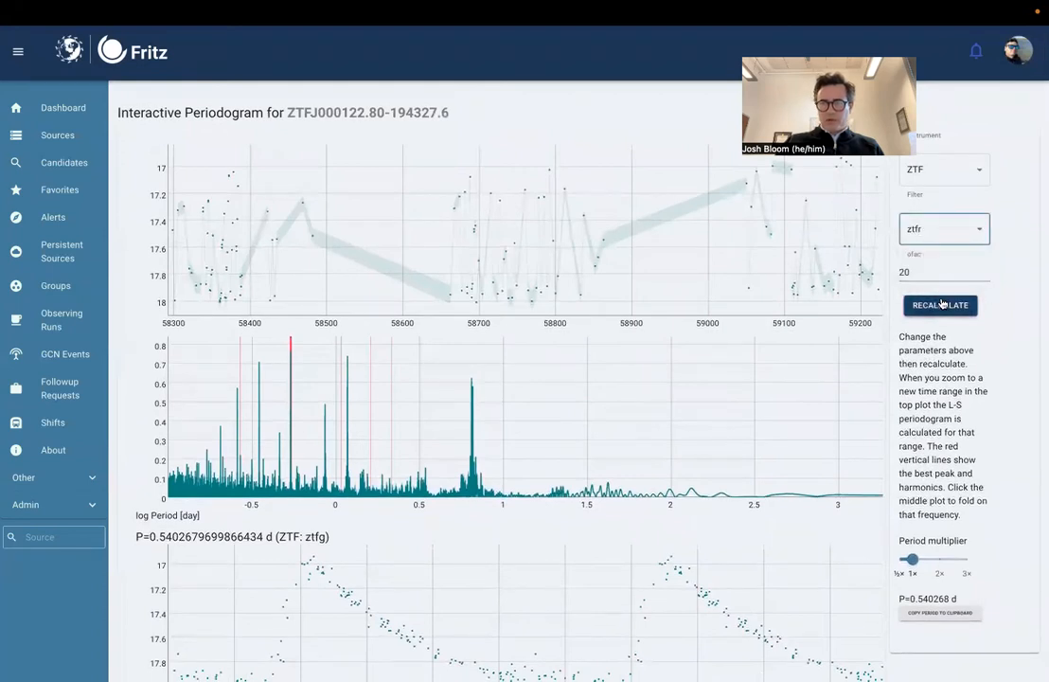
left_click(940, 305)
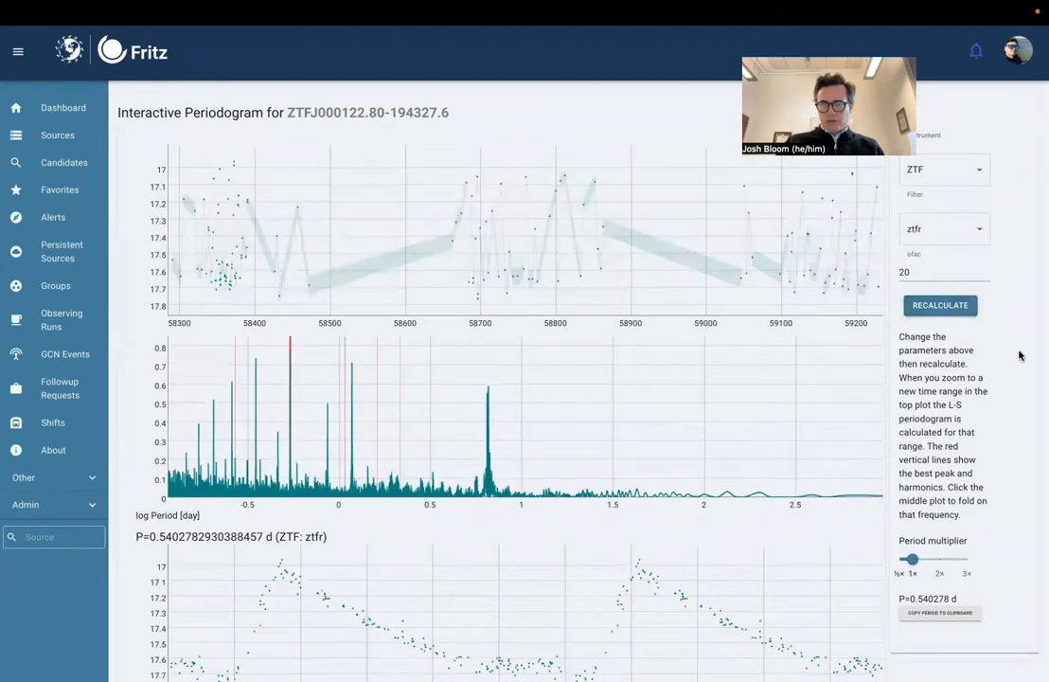
scroll(1020, 355, "down", 1)
scroll(1019, 355, "down", 1)
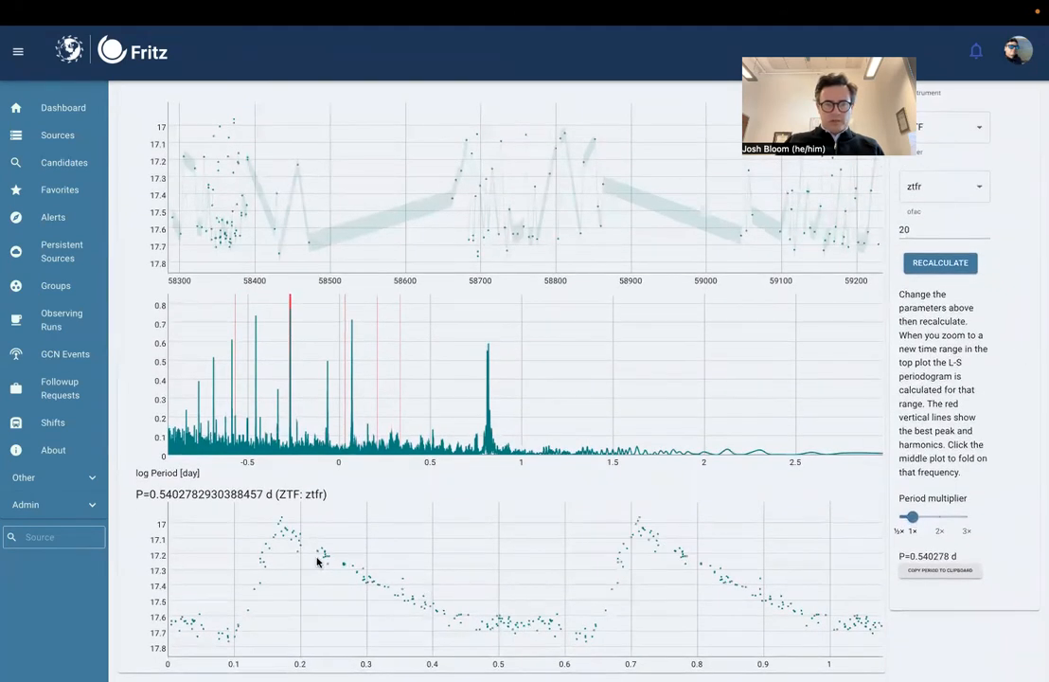
scroll(1008, 476, "down", 1)
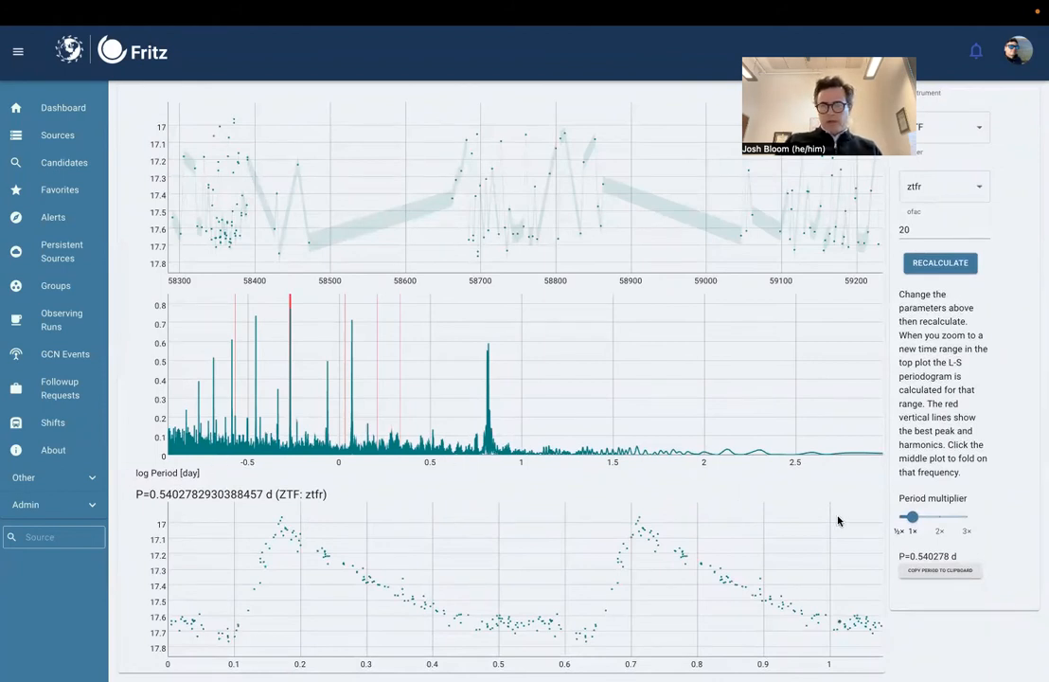
Step: Try period multipliers of ½× and 2× on the folded light curve, and return to 1×
left_click(901, 520)
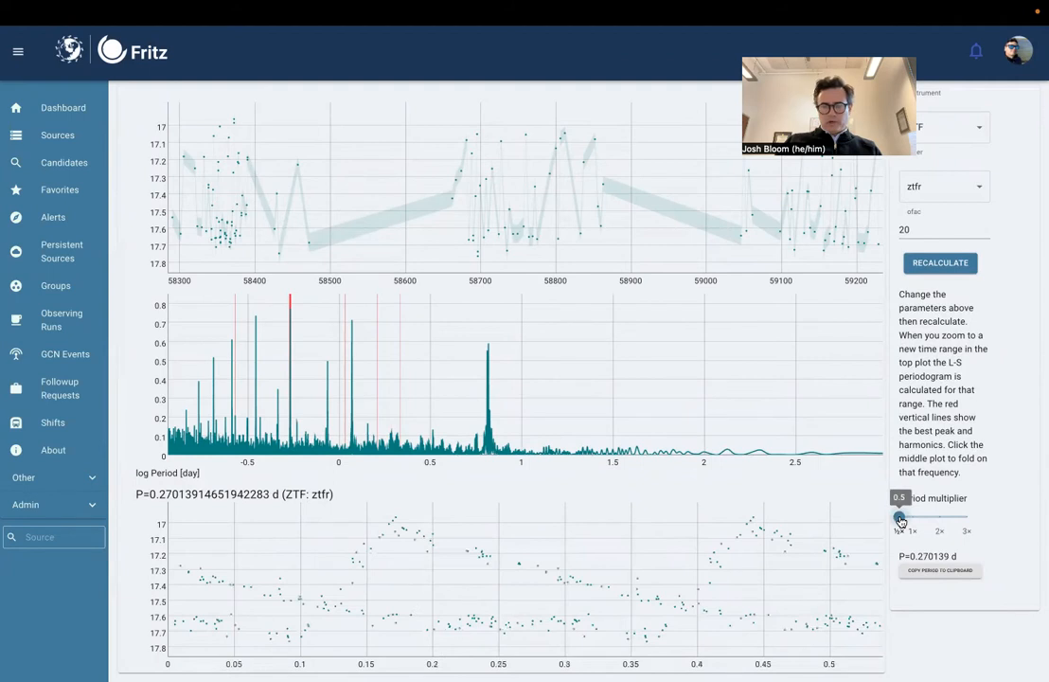
left_click_drag(900, 520, 938, 519)
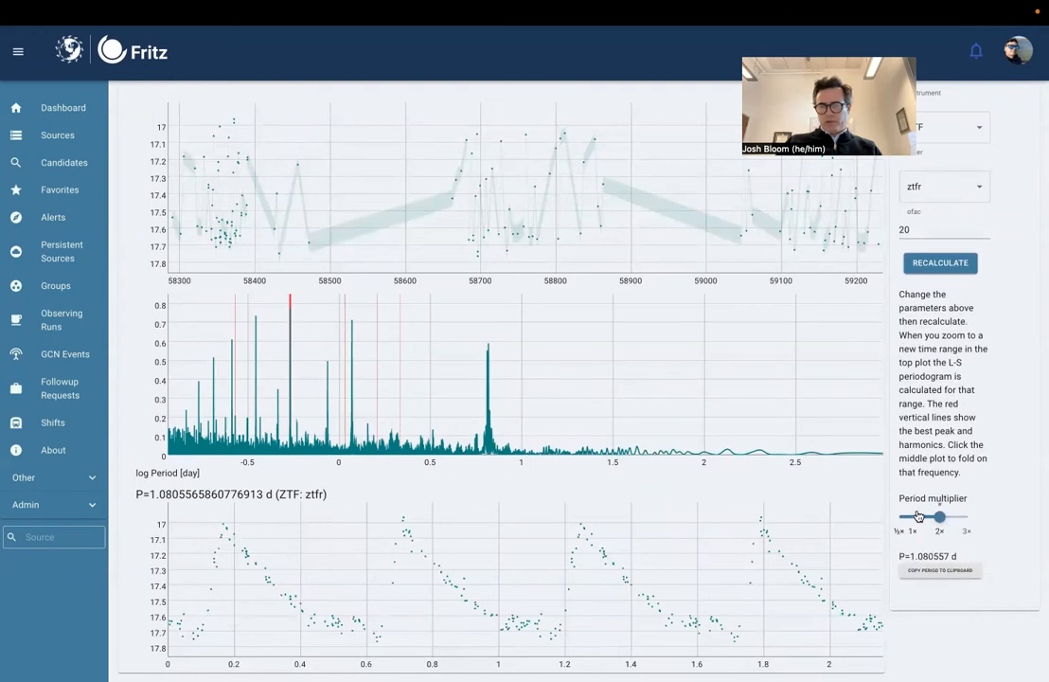
left_click_drag(938, 517, 914, 517)
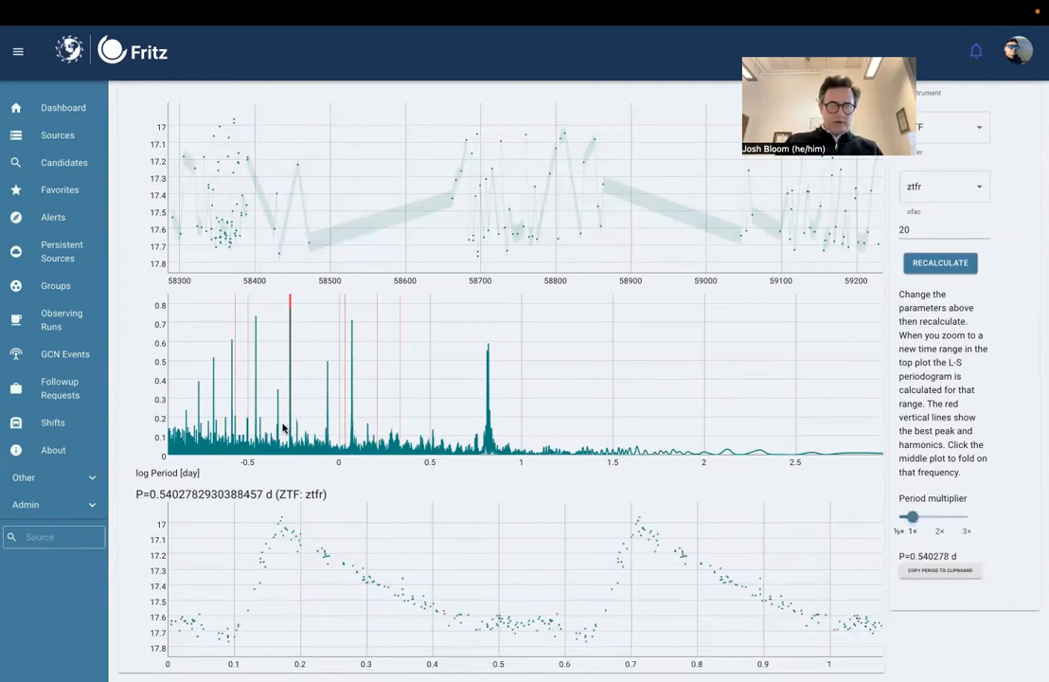
Step: Fold the light curve on the periodogram peak near log period -0.46 and on its neighbouring peak, and restore the full period range
left_click_drag(224, 416, 280, 422)
left_click_drag(559, 422, 615, 420)
left_click_drag(348, 412, 478, 417)
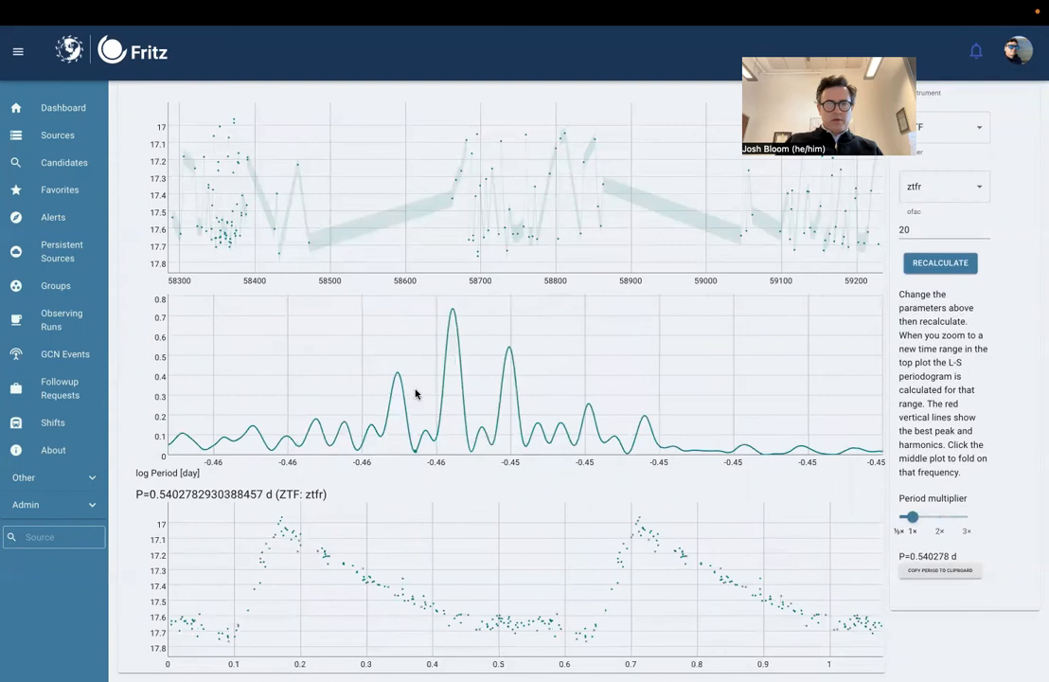
left_click(452, 314)
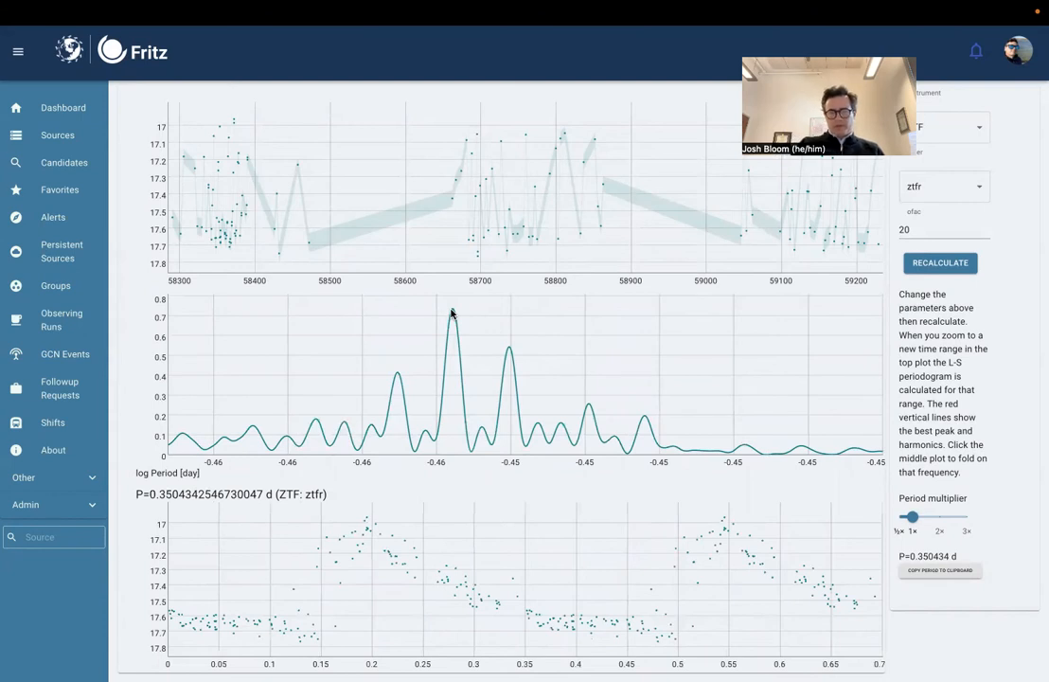
left_click(508, 350)
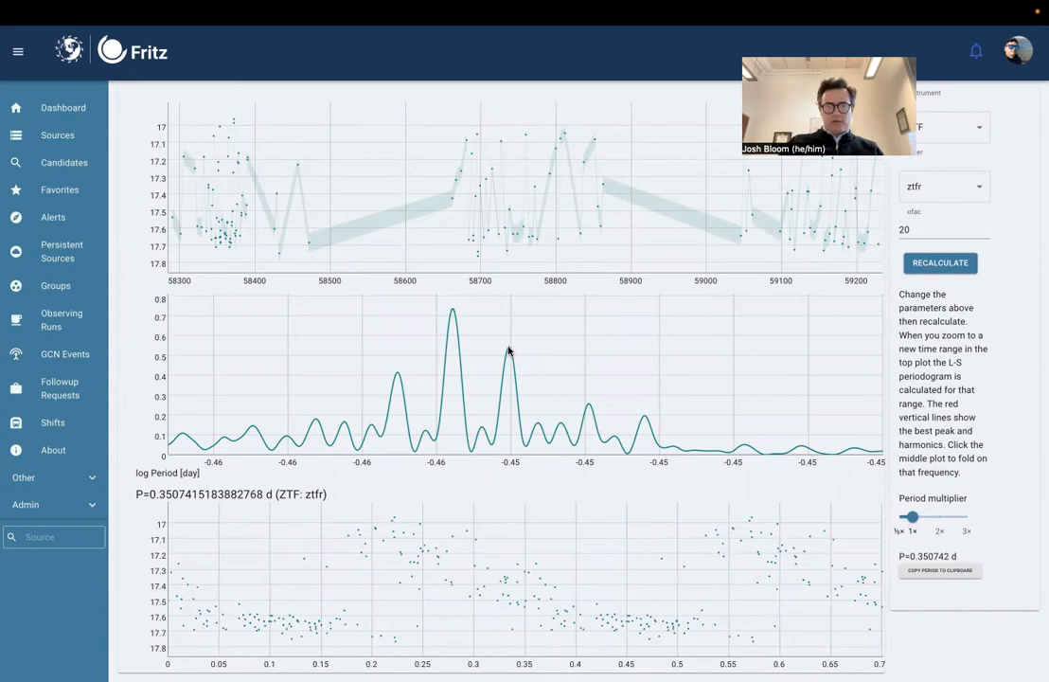
left_click(574, 336)
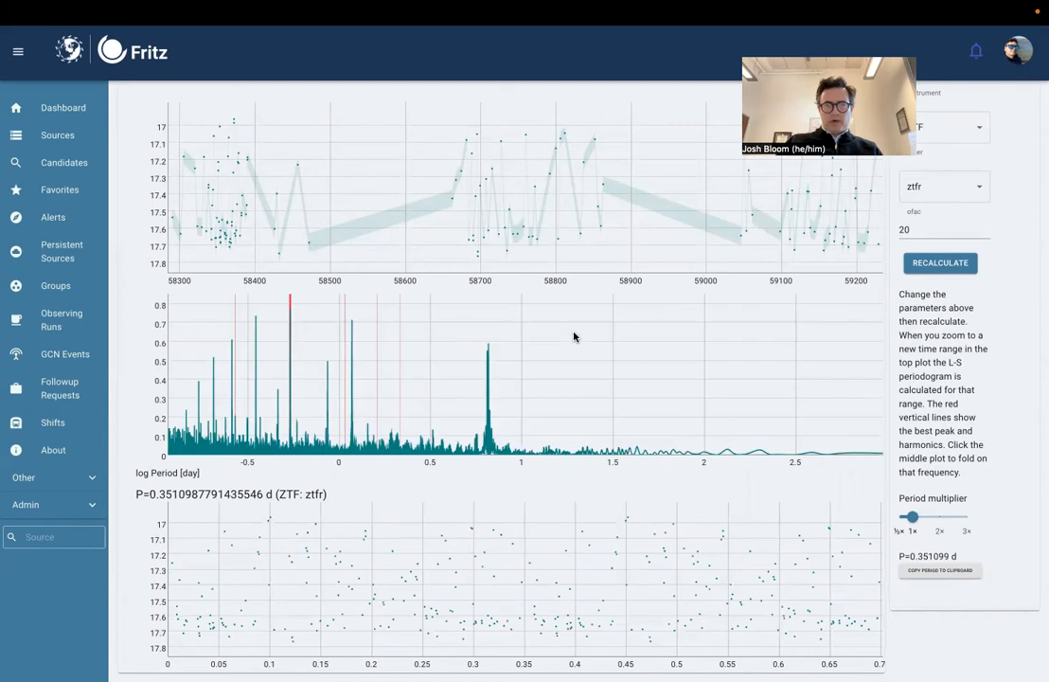
Step: Fold the light curve on the periodogram's red-marked best peak and copy that period to the clipboard
left_click_drag(273, 395, 304, 398)
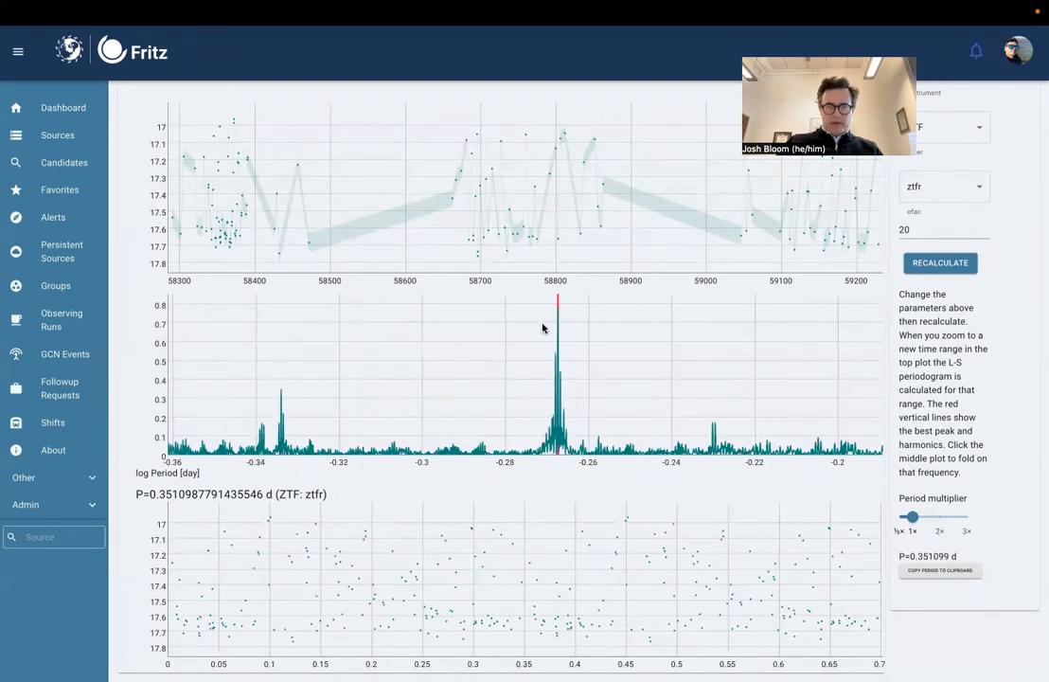
left_click_drag(546, 324, 573, 335)
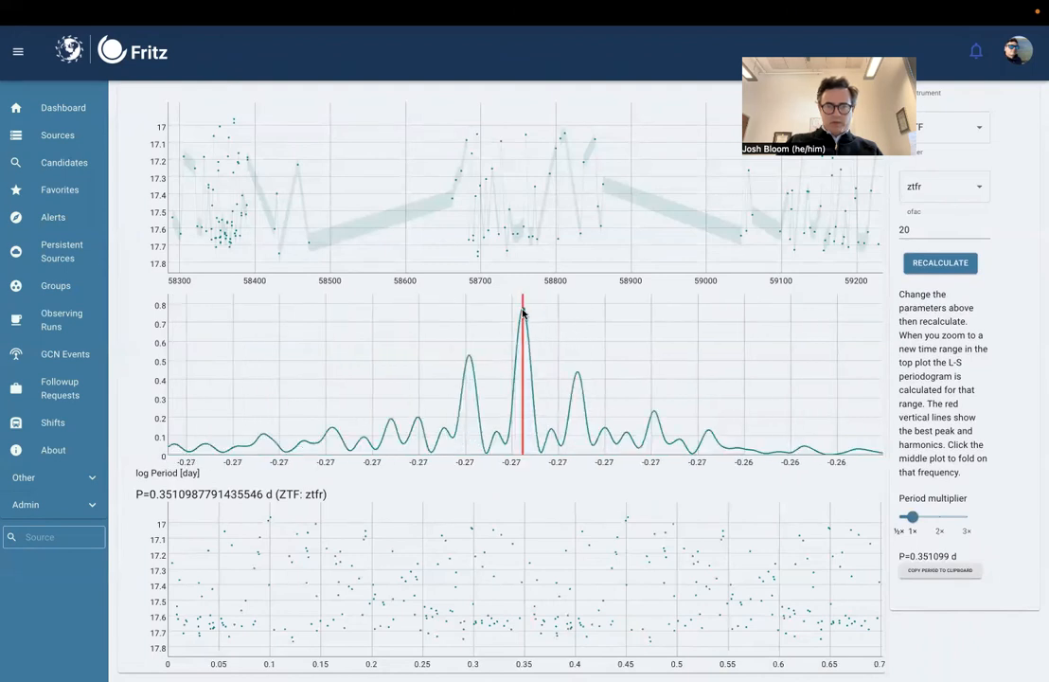
left_click(523, 312)
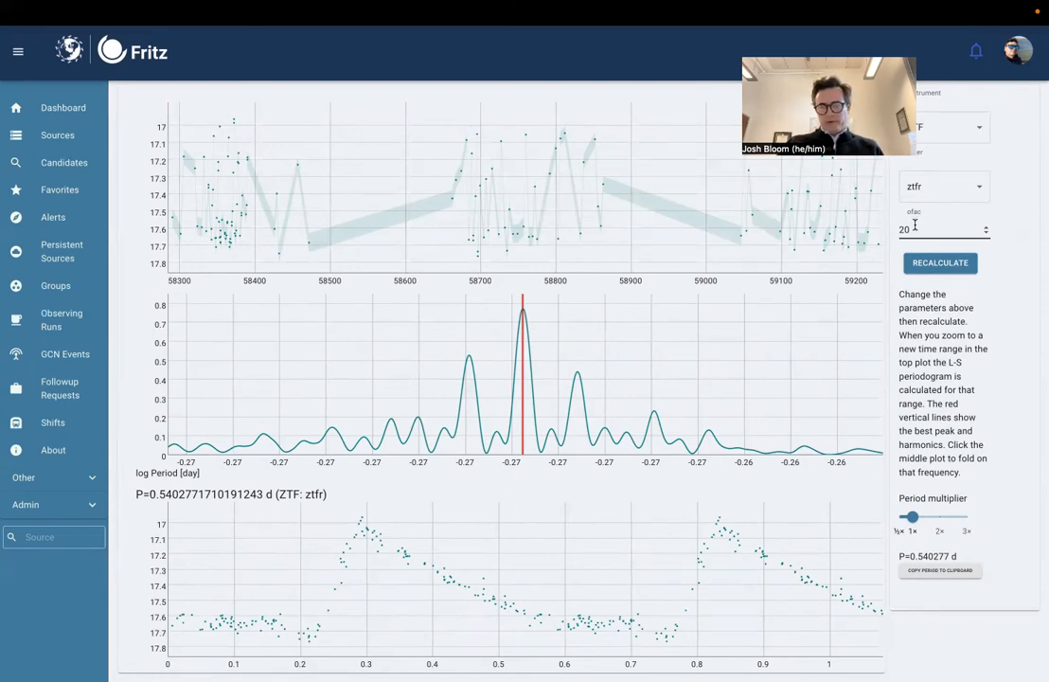
left_click(917, 571)
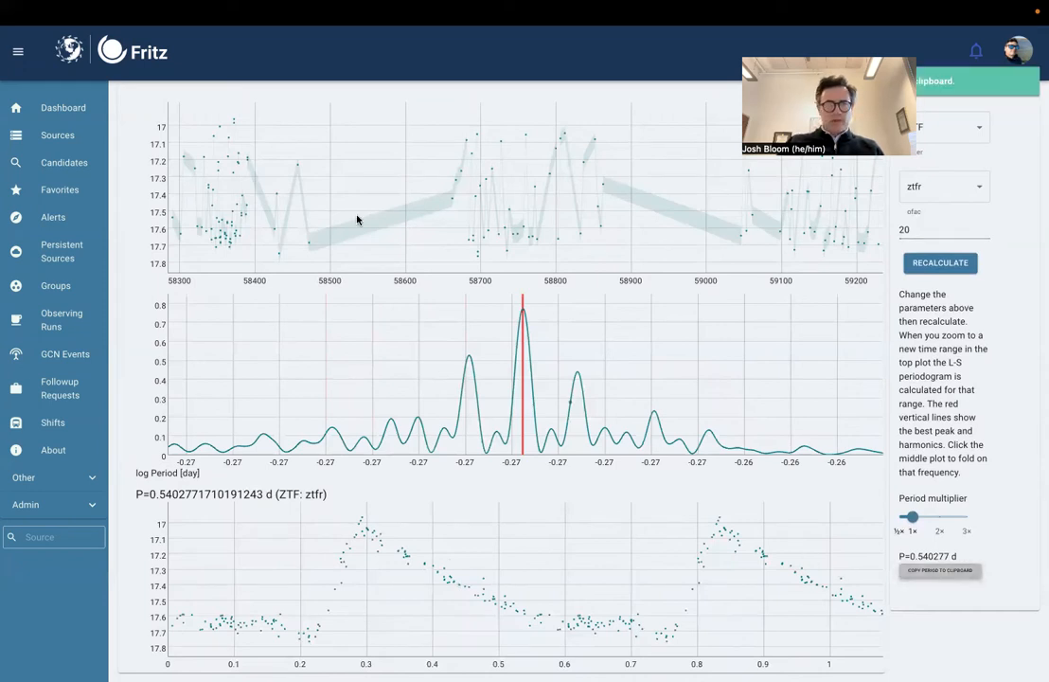
Step: Return to the source page and show its photometry as a phase-folded period plot
scroll(249, 135, "up", 2)
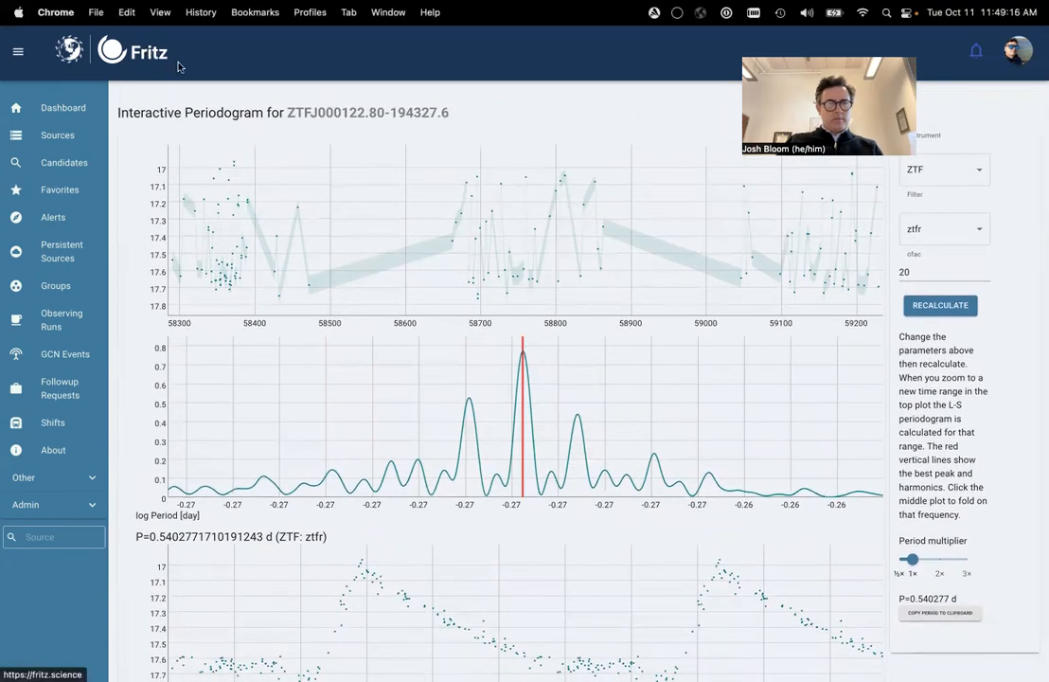
left_click(18, 70)
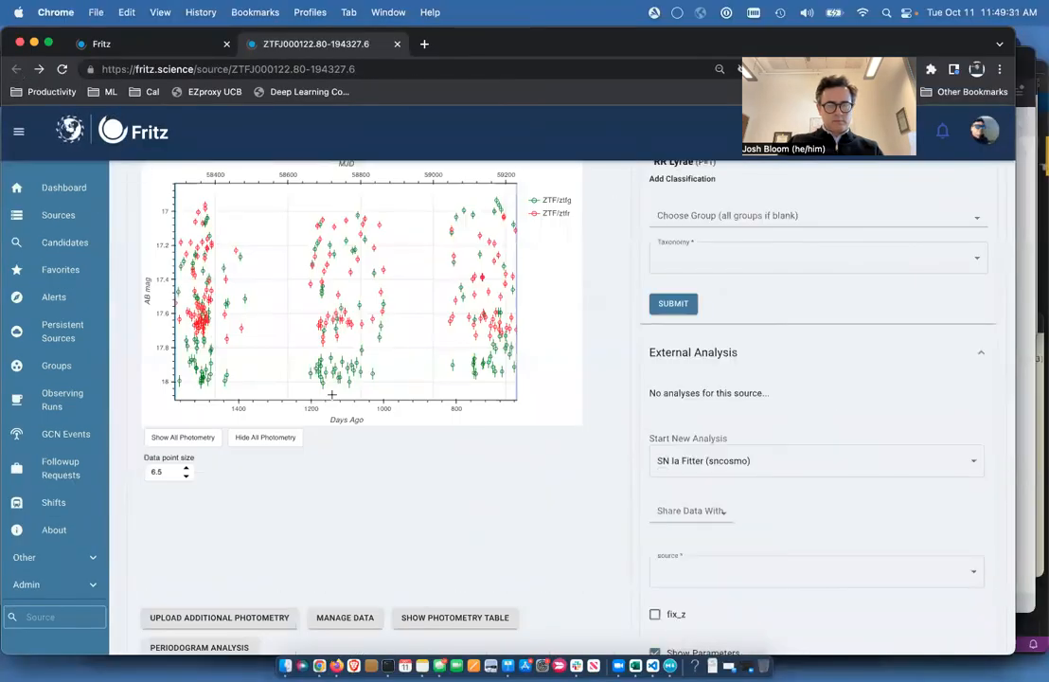
scroll(331, 394, "up", 4)
scroll(331, 394, "down", 2)
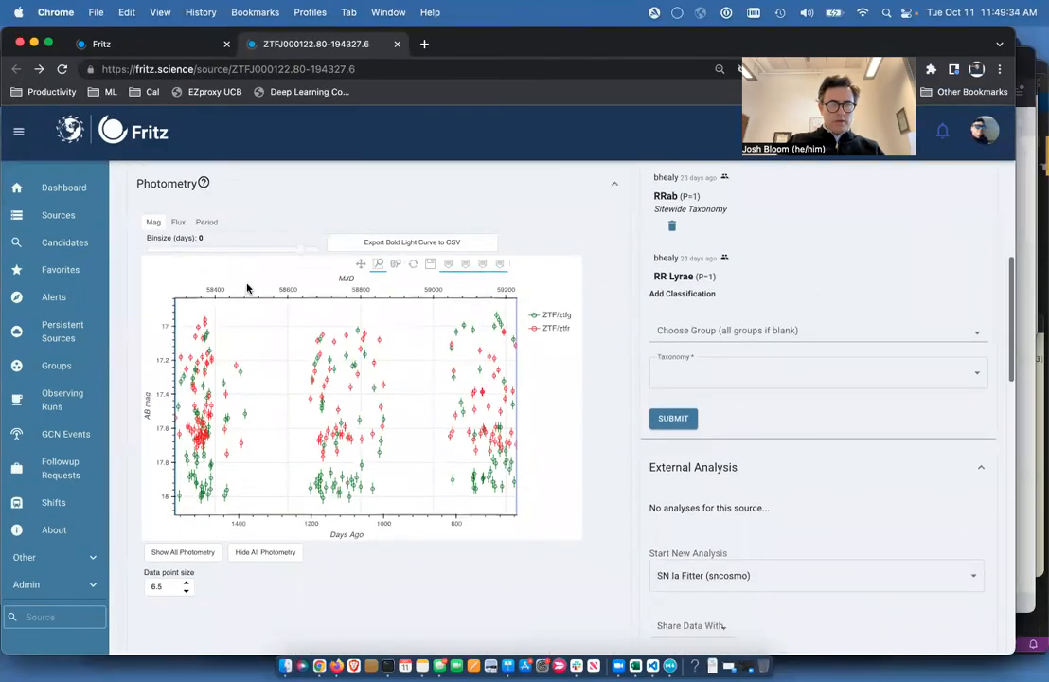
left_click(204, 220)
scroll(378, 350, "down", 2)
scroll(378, 350, "down", 1)
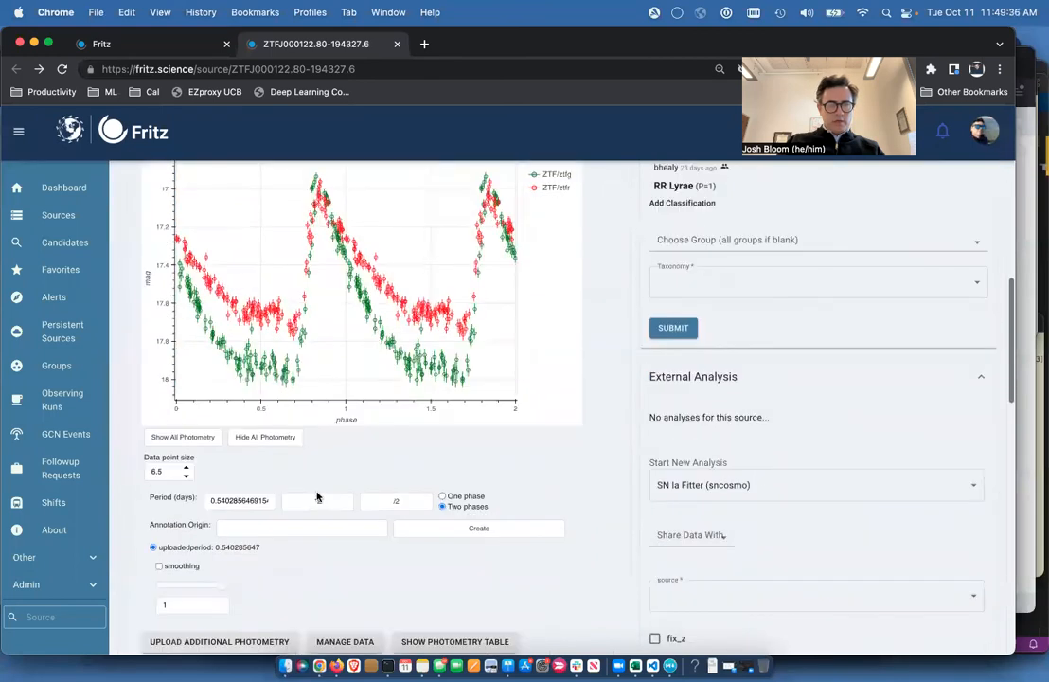
Step: Replace the folded plot's period with the copied 0.540277171019 days and save it as an annotation with origin "sp periodogram analysis"
double_click(243, 500)
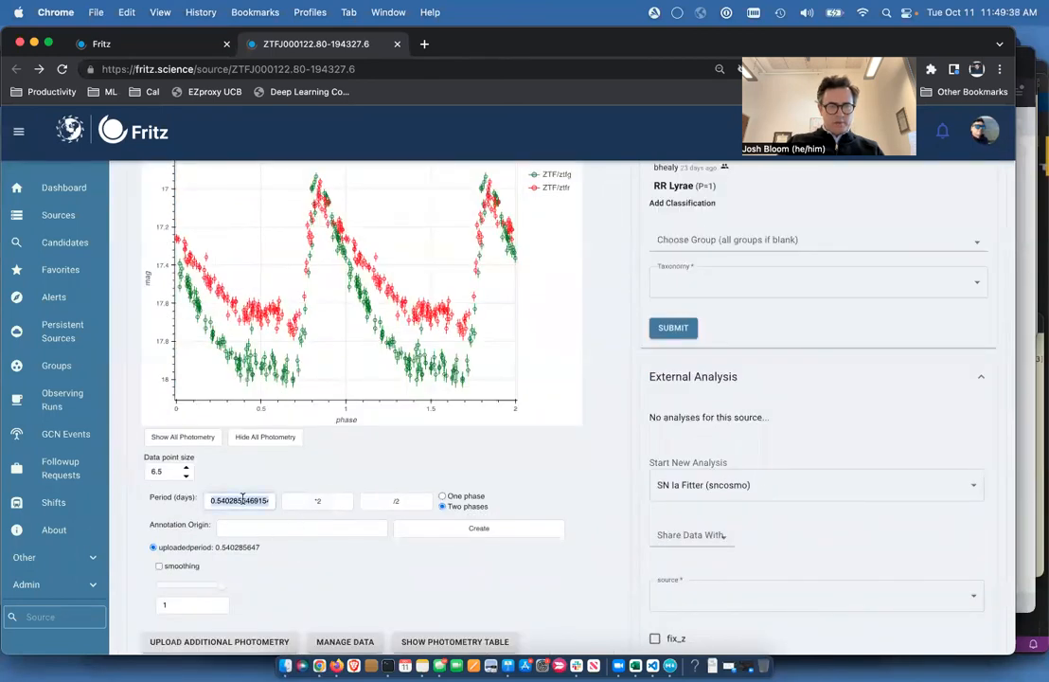
type("0.540277171019")
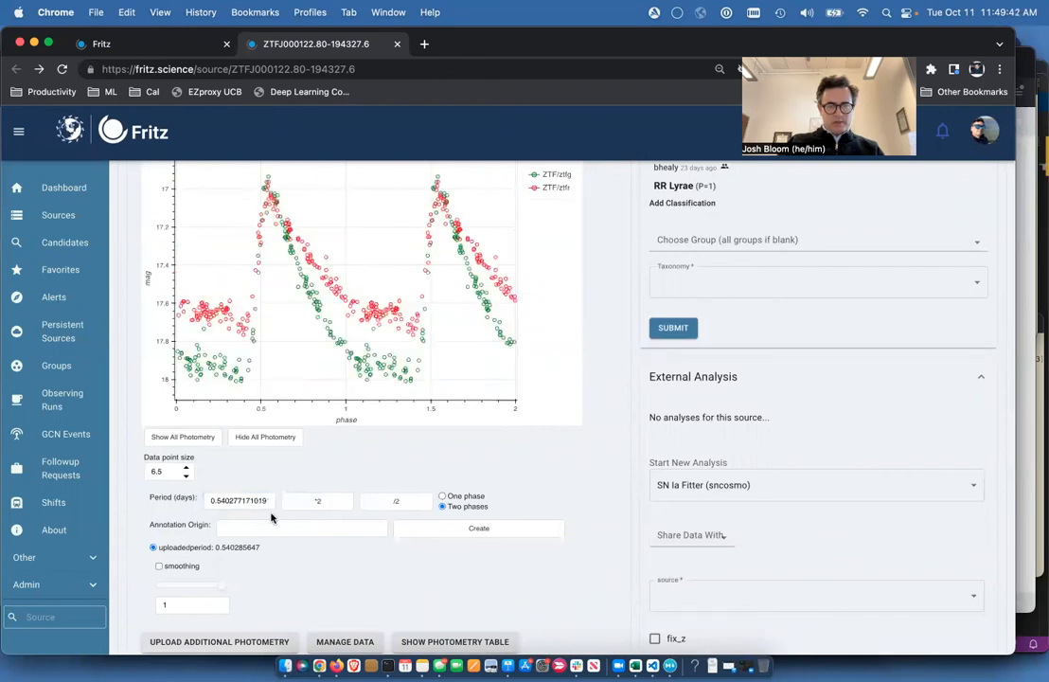
left_click(251, 525)
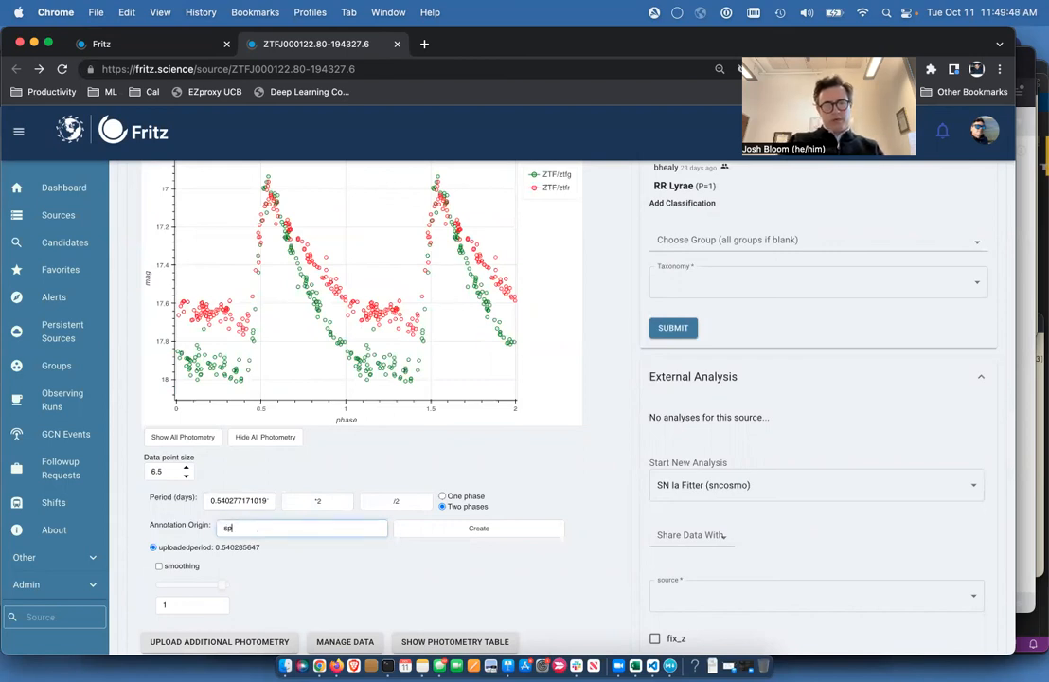
type("sp periodogram")
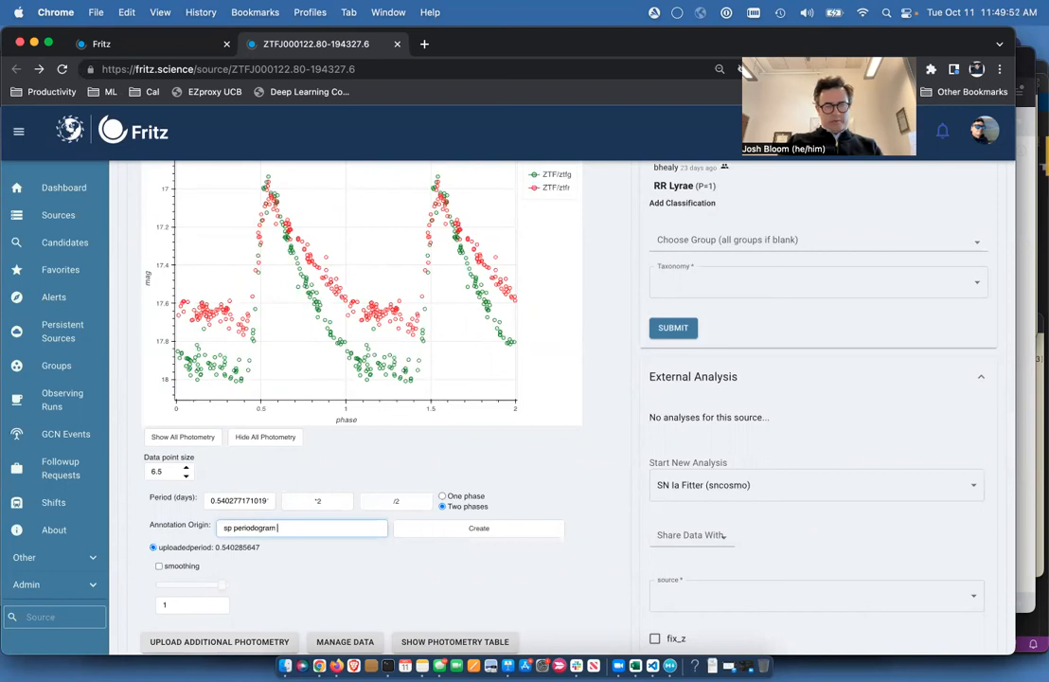
type(" analysis")
left_click(445, 533)
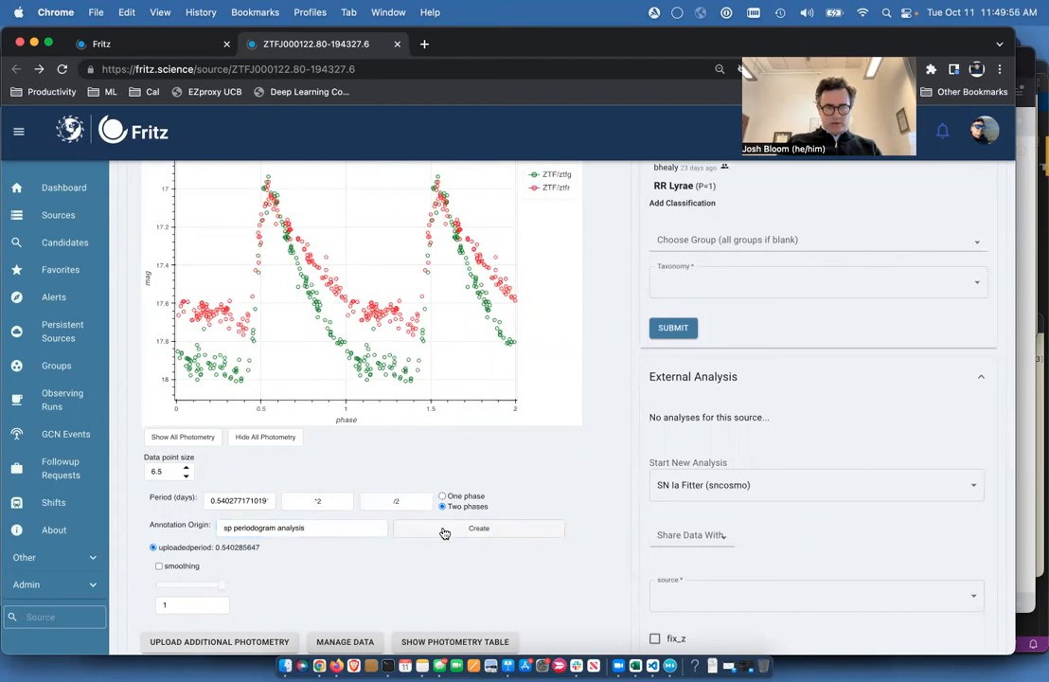
Step: Examine the new period entry in the source's auto-annotations and review the phase-folded photometry plot
scroll(752, 431, "up", 10)
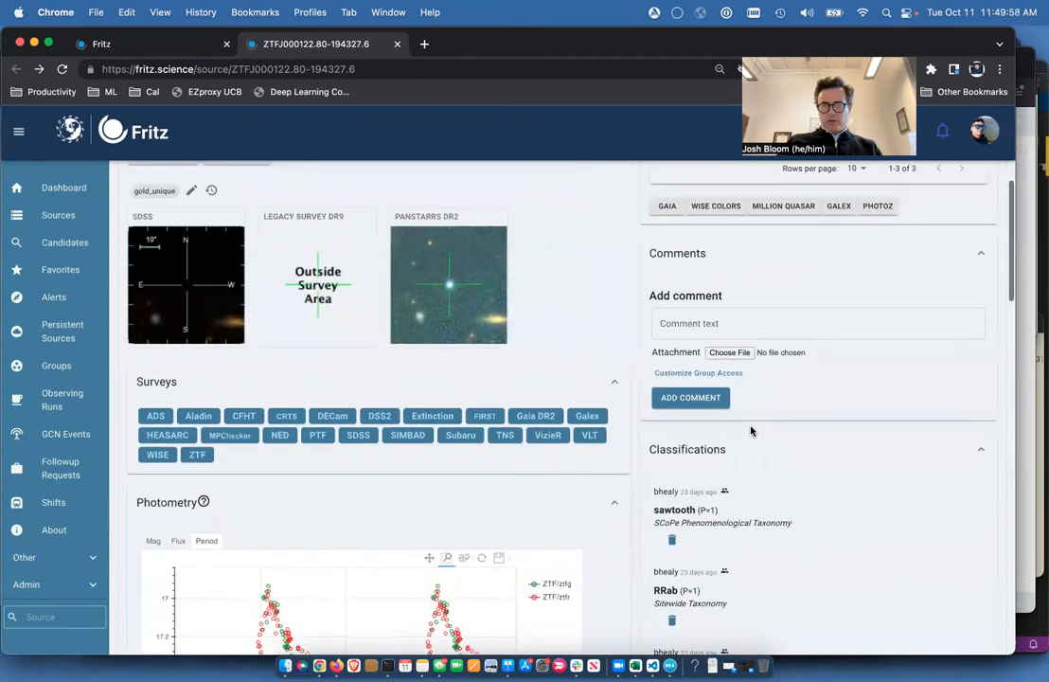
scroll(749, 429, "up", 1)
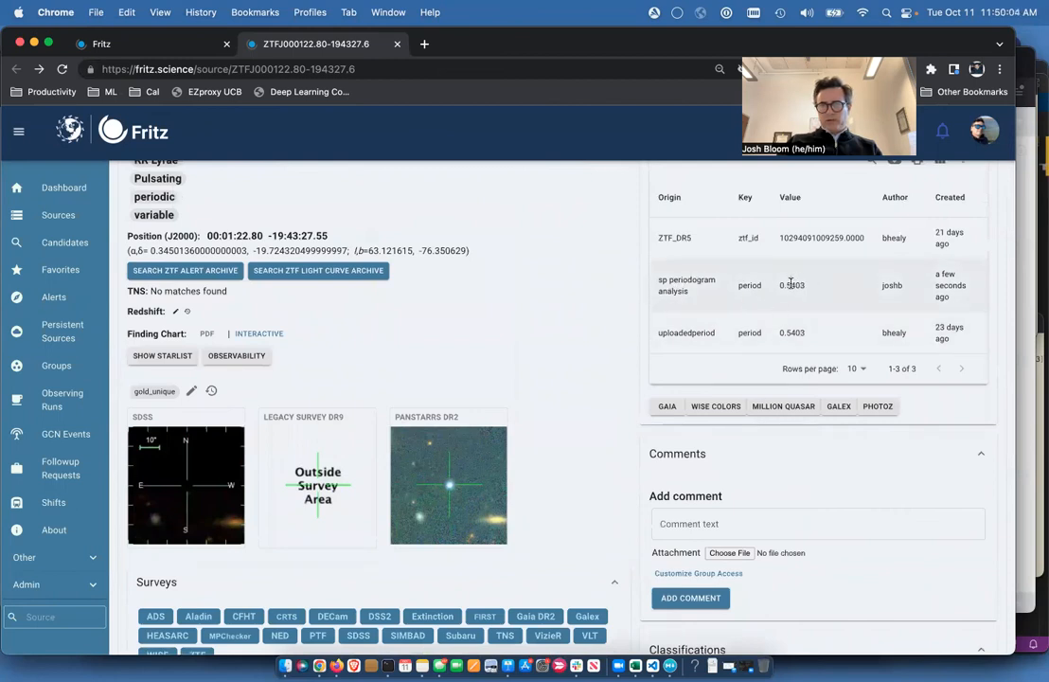
scroll(795, 285, "up", 2)
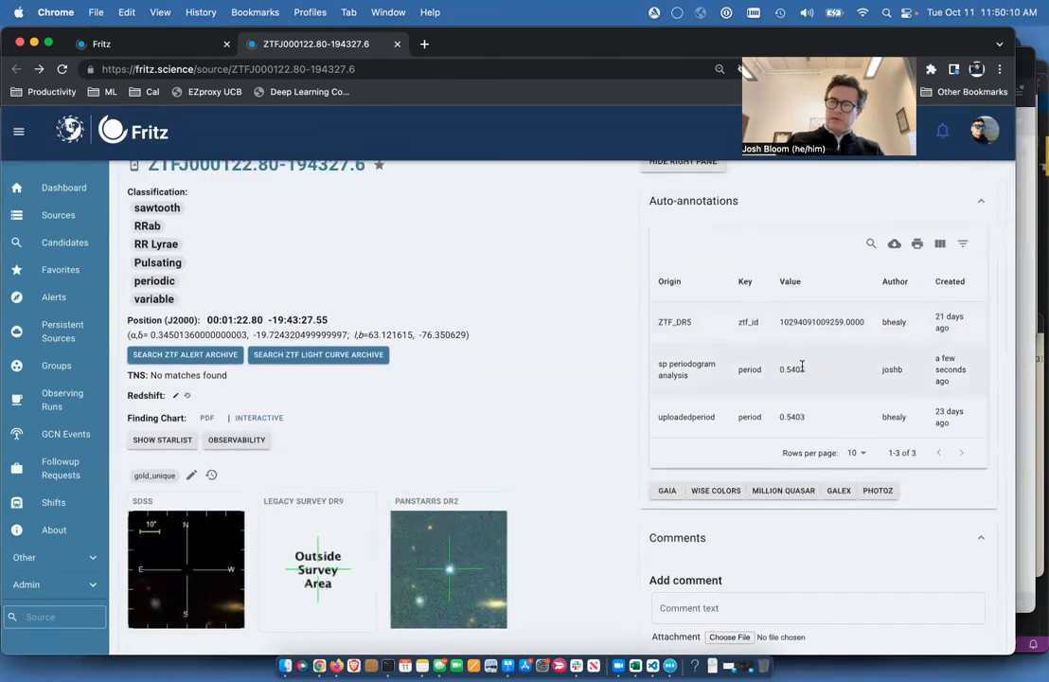
scroll(597, 421, "down", 5)
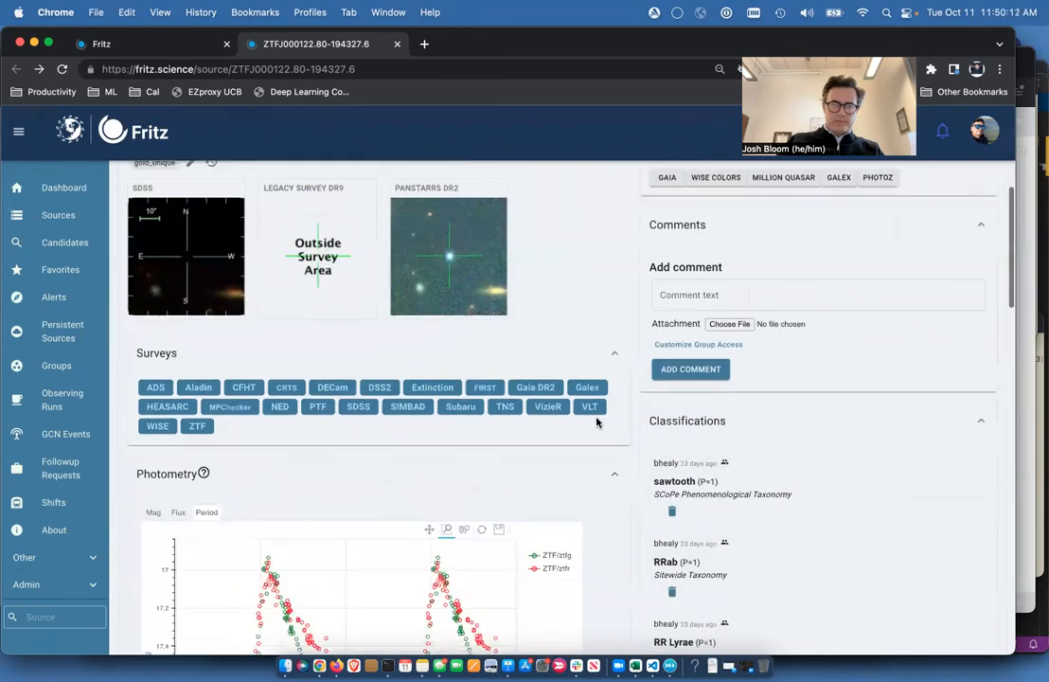
scroll(596, 422, "down", 3)
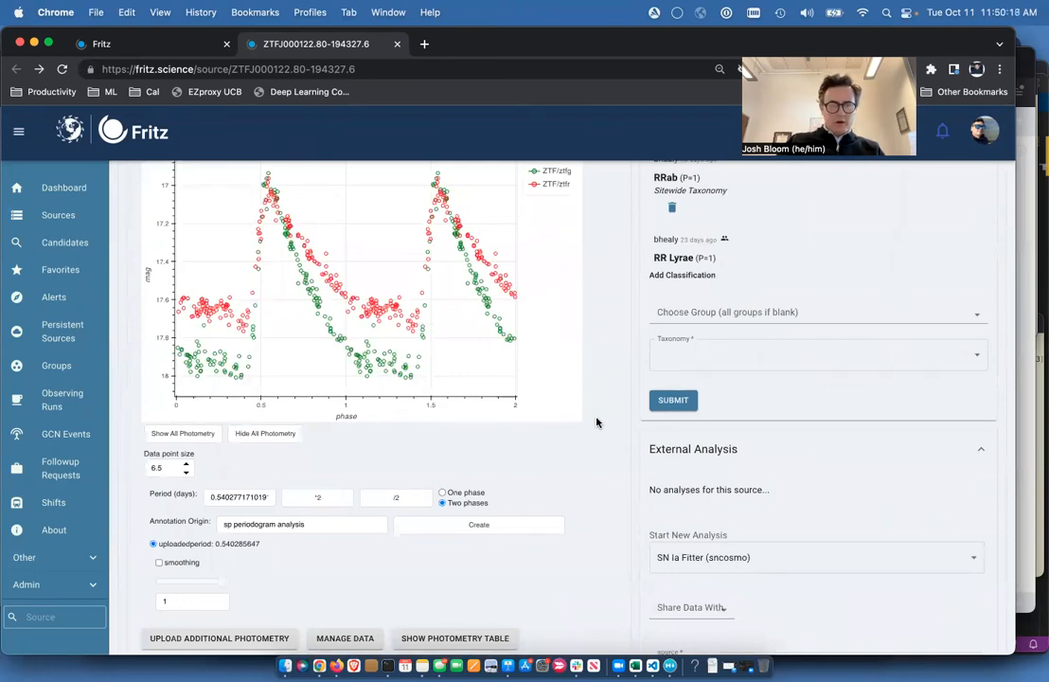
scroll(596, 423, "up", 1)
scroll(597, 427, "up", 1)
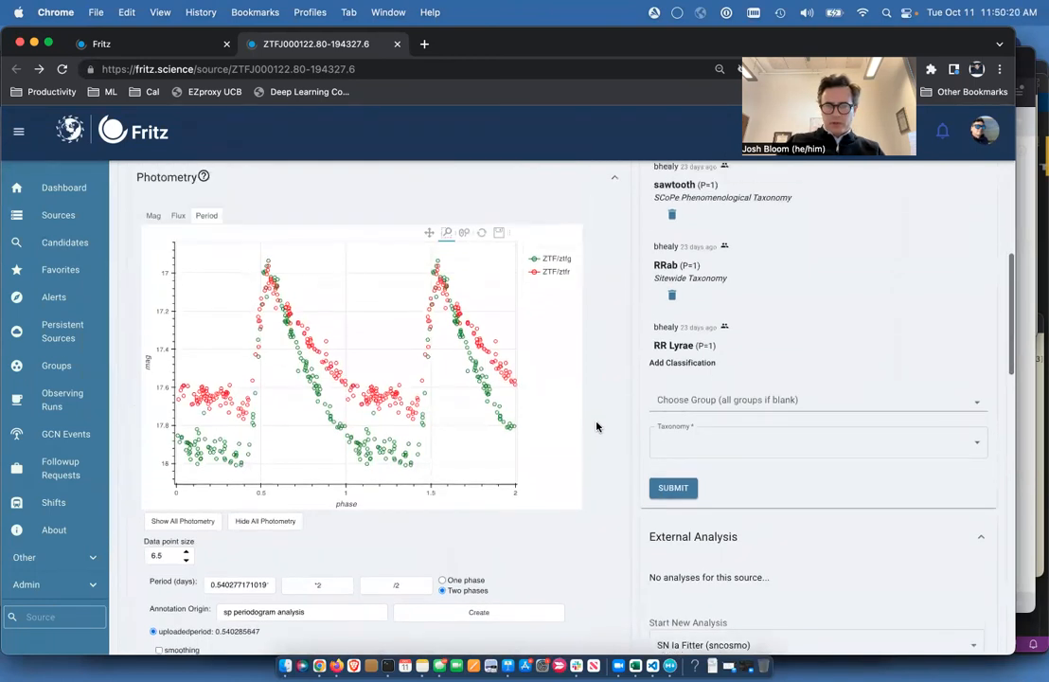
scroll(596, 427, "up", 2)
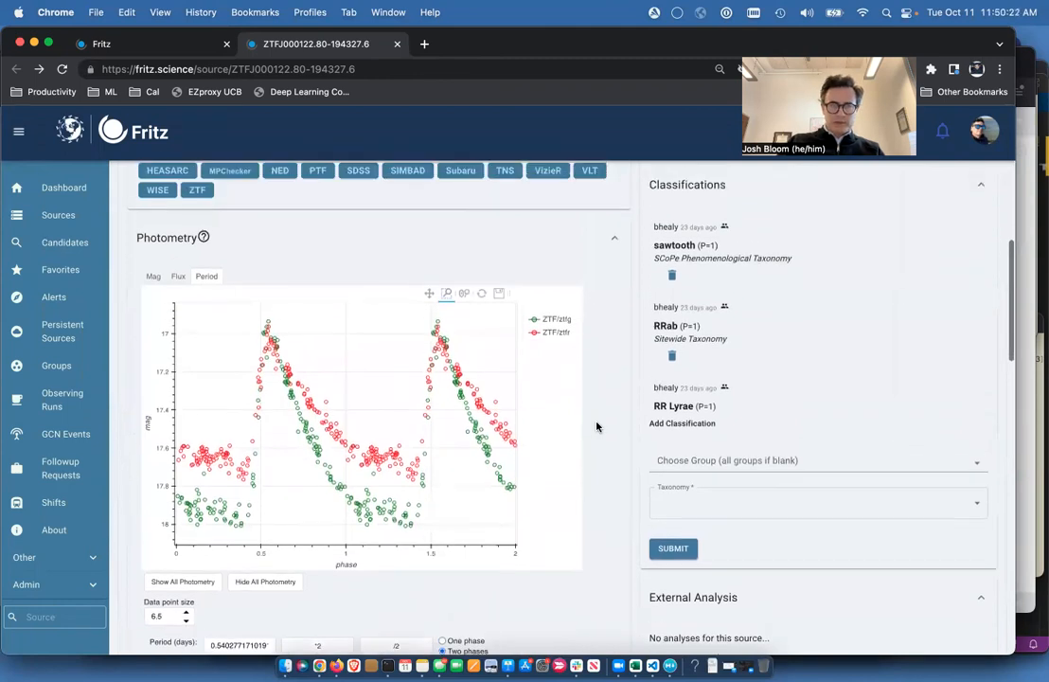